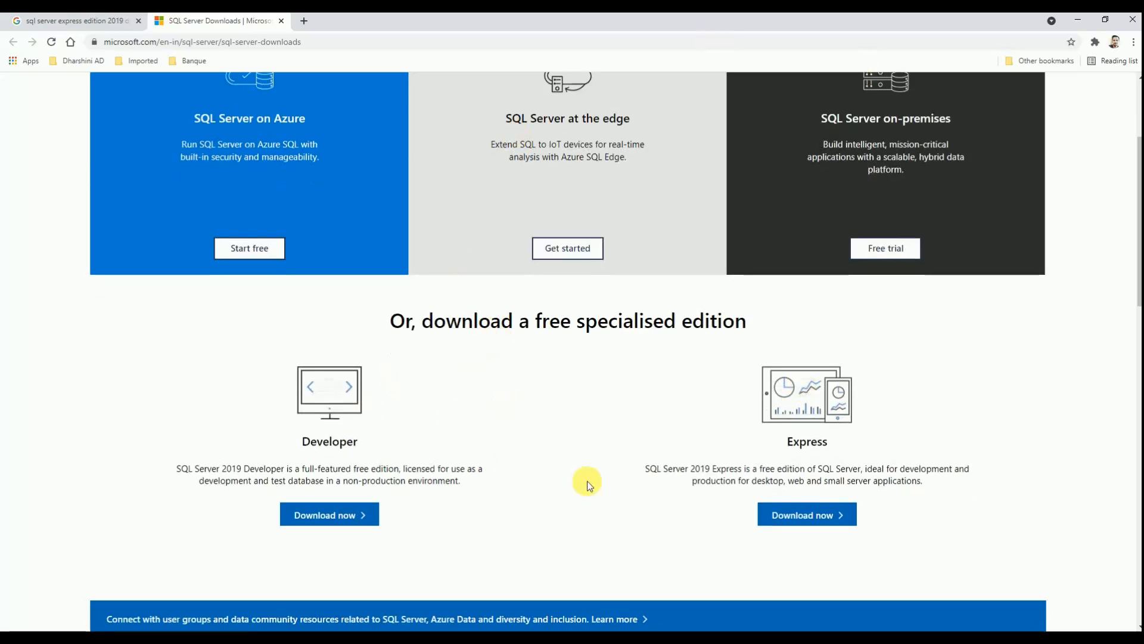
Step: Review the SQL Server editions offered on the downloads page, reading the description of the free Express edition
scroll(588, 484, up, 2)
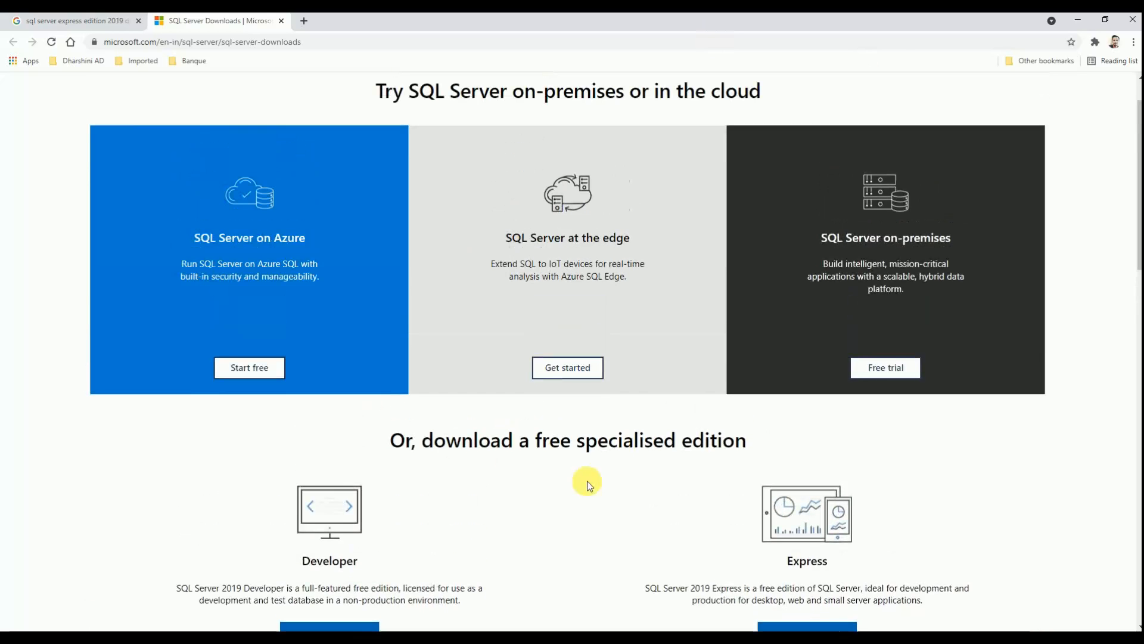
scroll(588, 484, down, 1)
scroll(589, 484, up, 1)
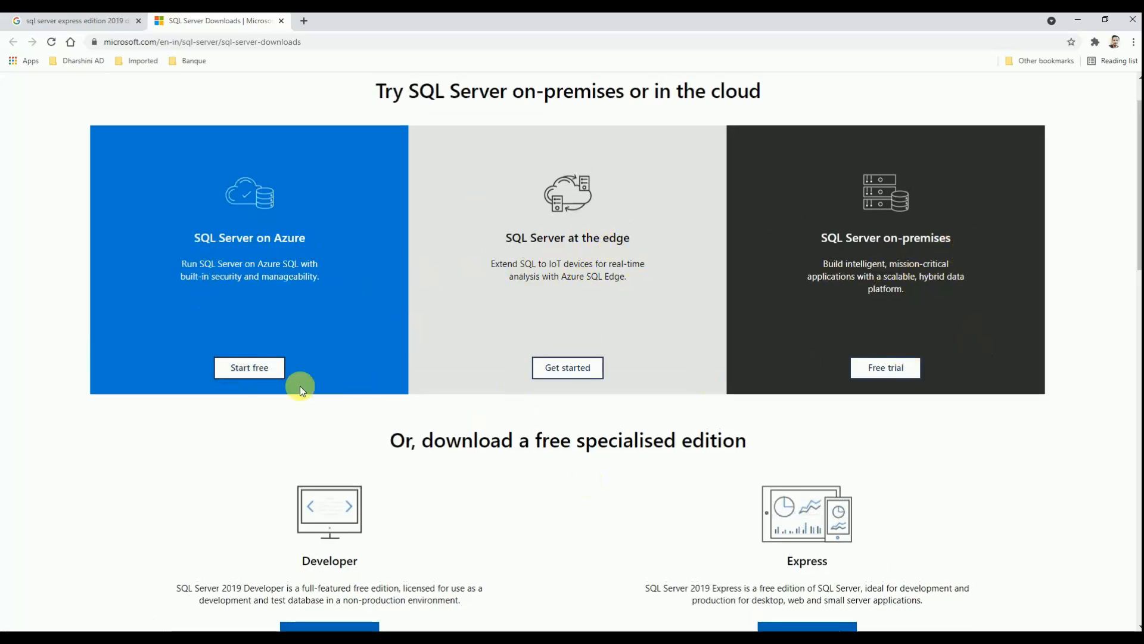
scroll(715, 366, down, 4)
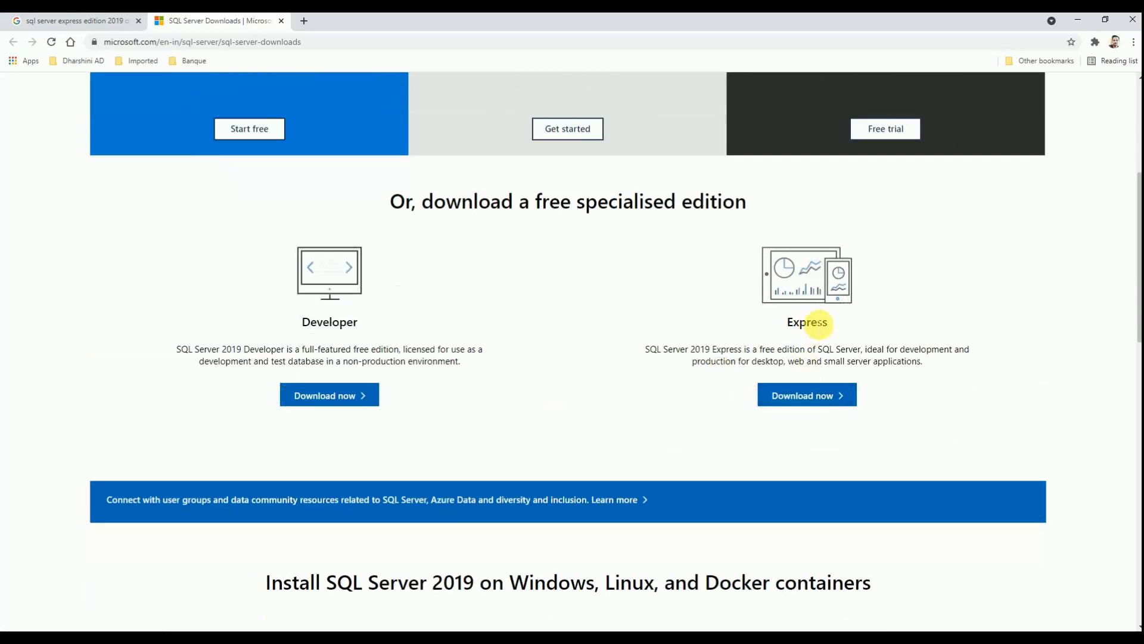
drag(750, 350, 960, 360)
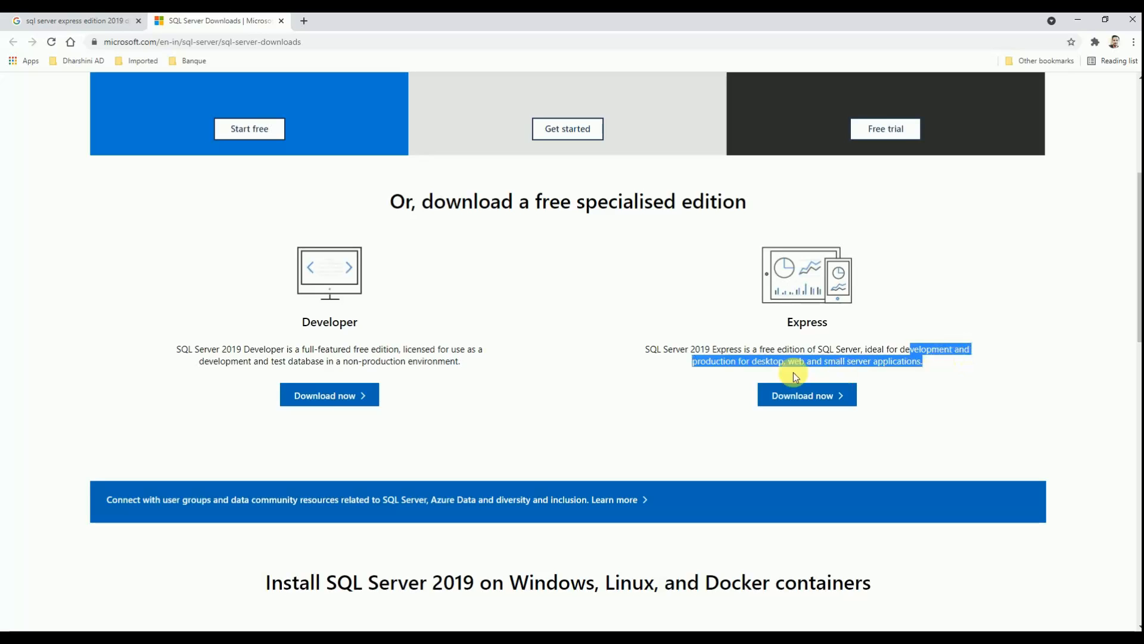
click(755, 369)
drag(698, 365, 787, 365)
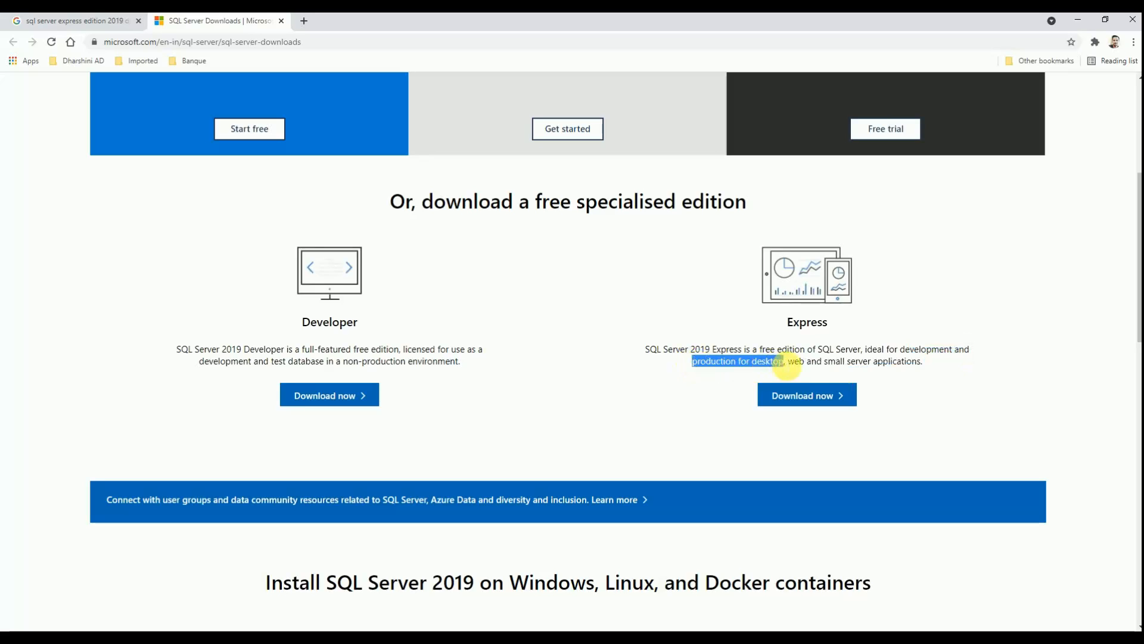
drag(788, 362, 920, 364)
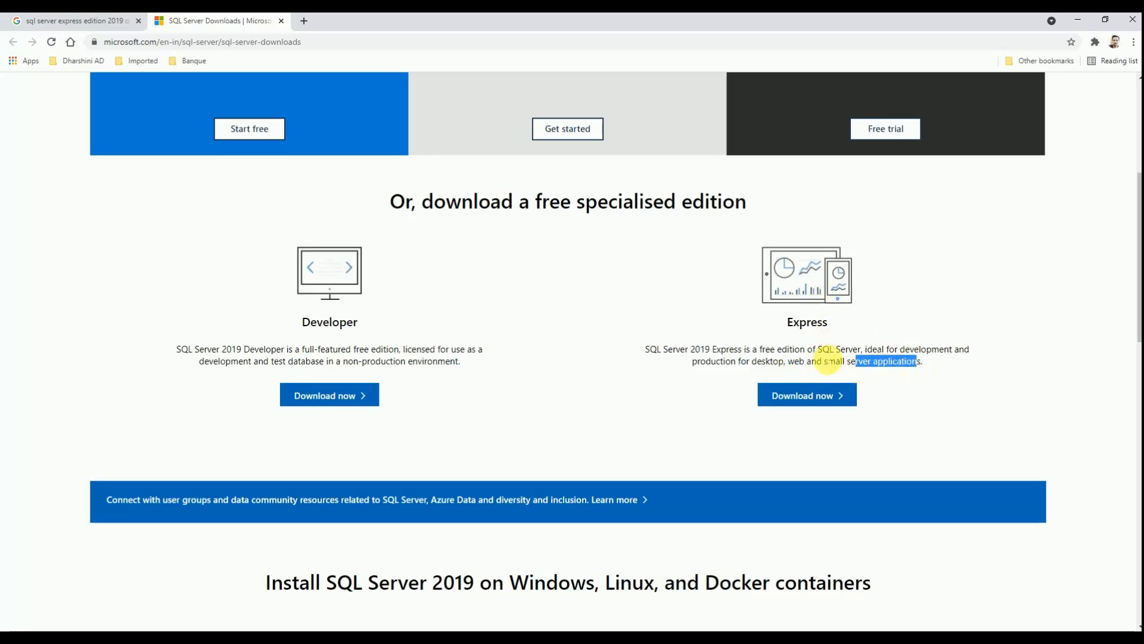
Step: Download the SQL Server 2019 Express installer and launch it, minimizing the browser
click(801, 399)
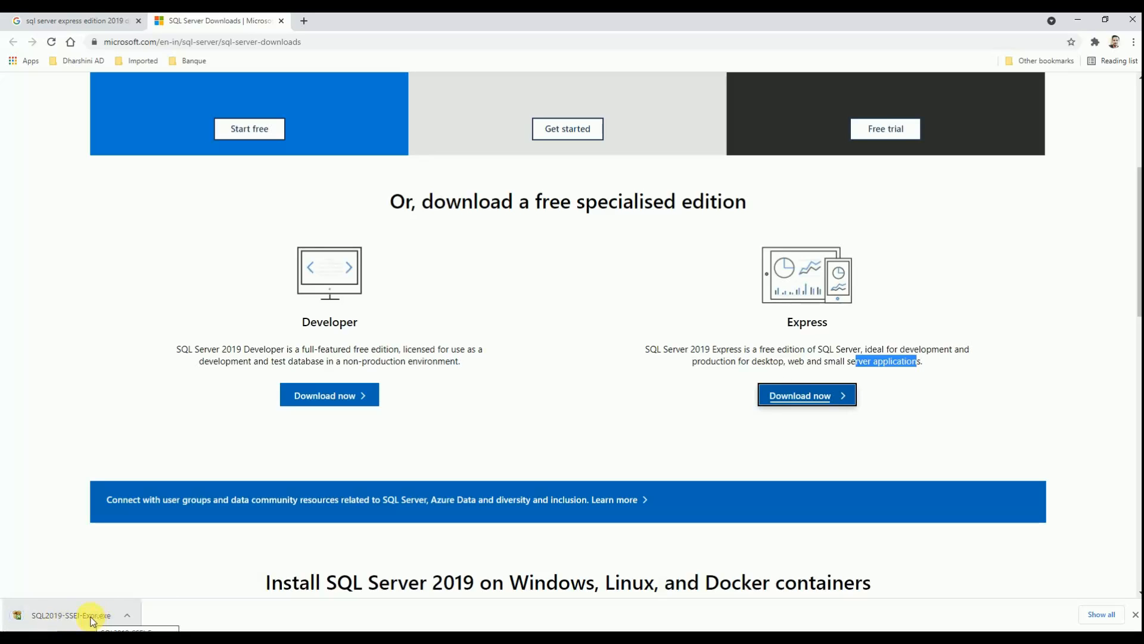
click(93, 620)
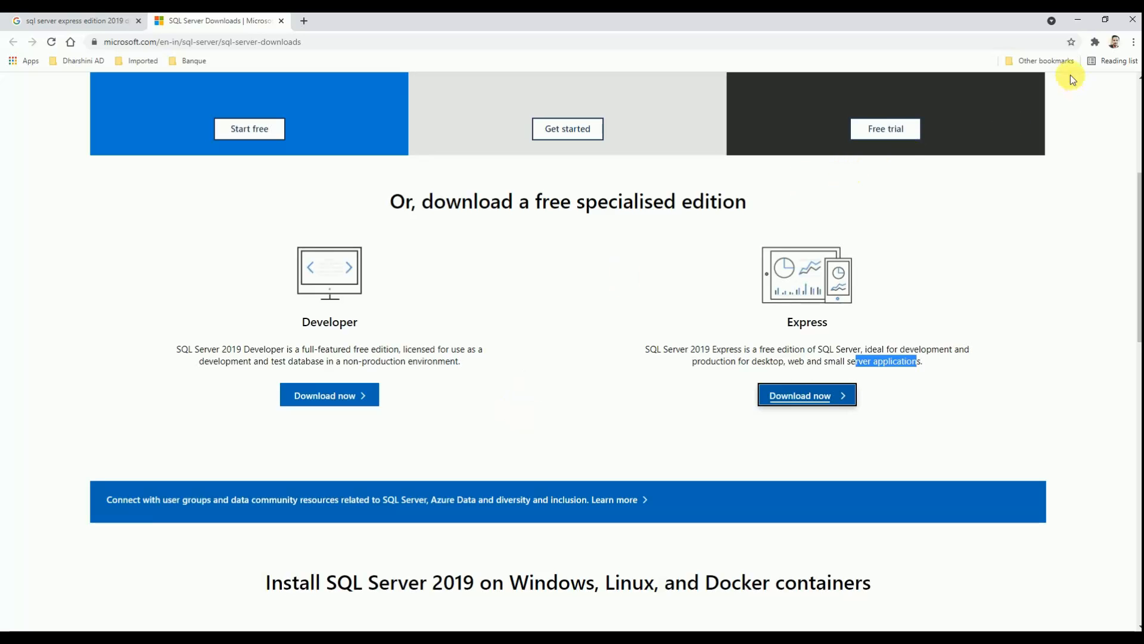
click(1080, 25)
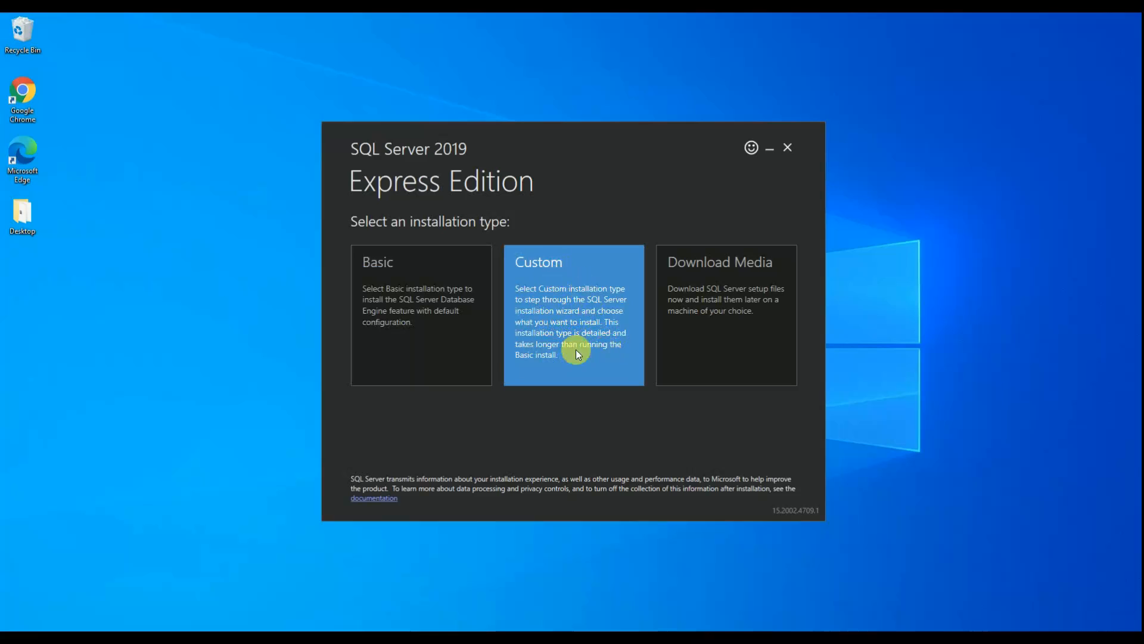
Step: Install SQL Server 2019 Express with the Basic installation type, accepting the license terms and the default install location
click(402, 296)
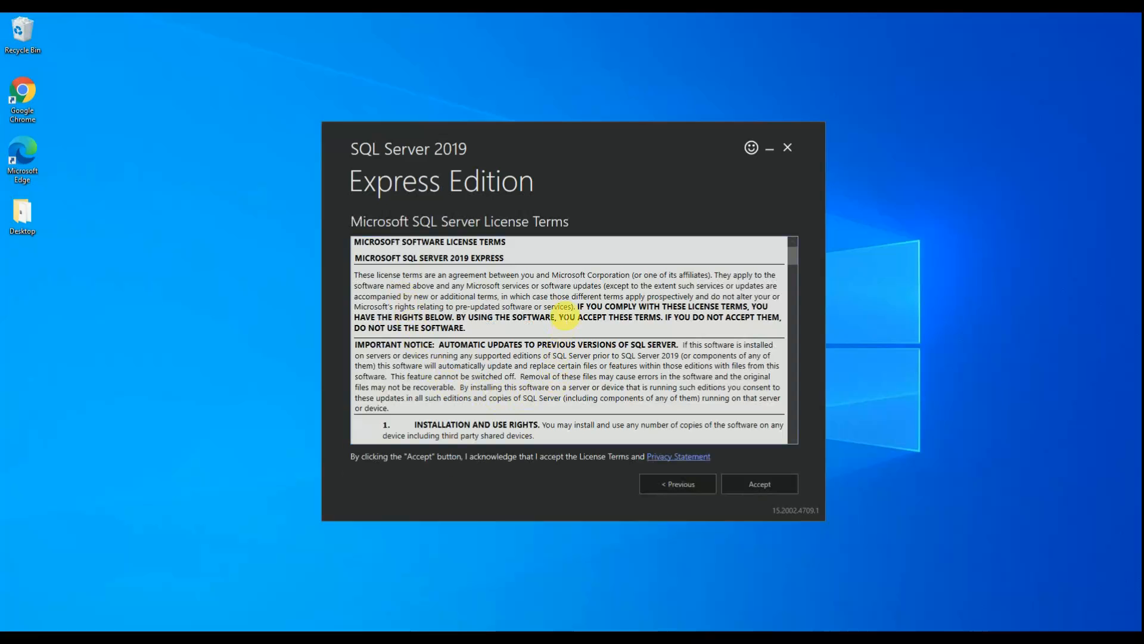
scroll(566, 358, down, 10)
scroll(567, 363, down, 3)
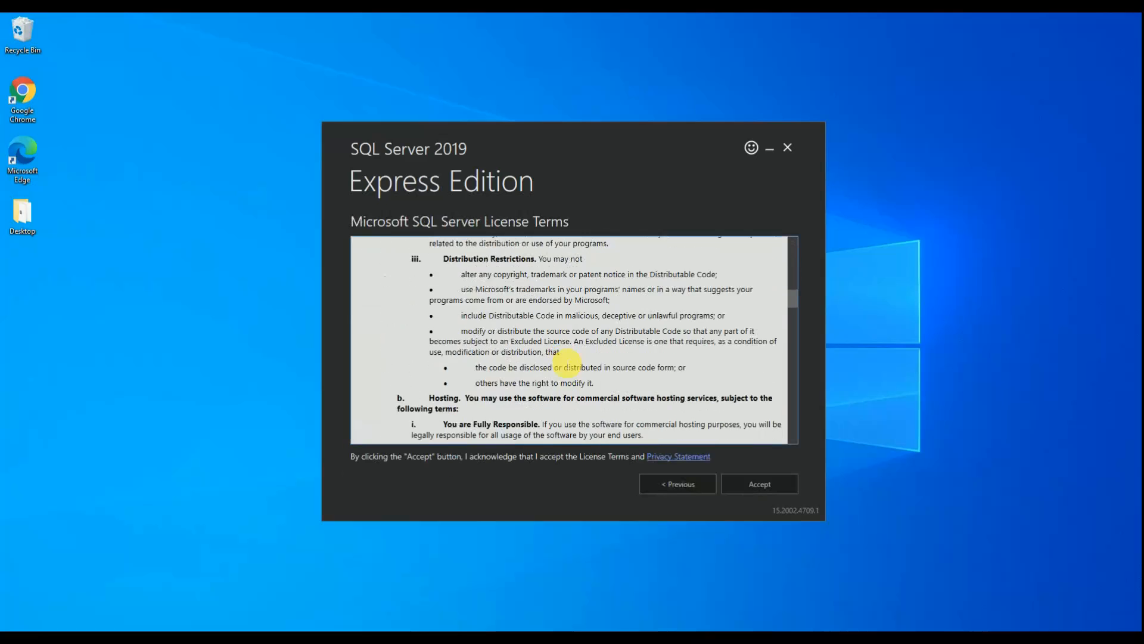
scroll(689, 322, down, 15)
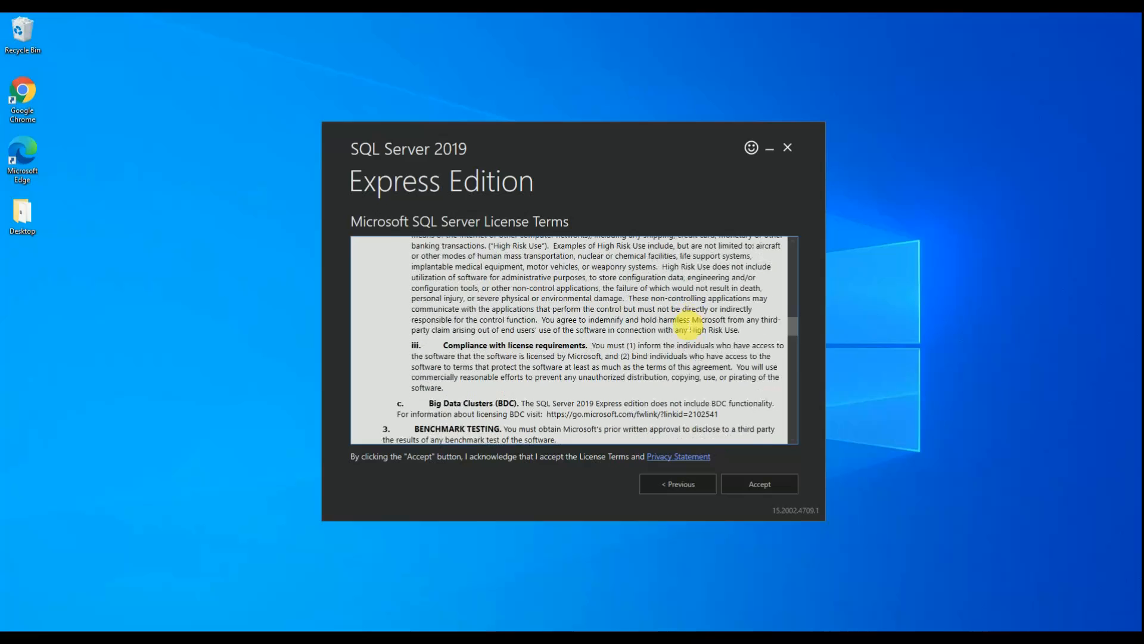
scroll(688, 325, down, 20)
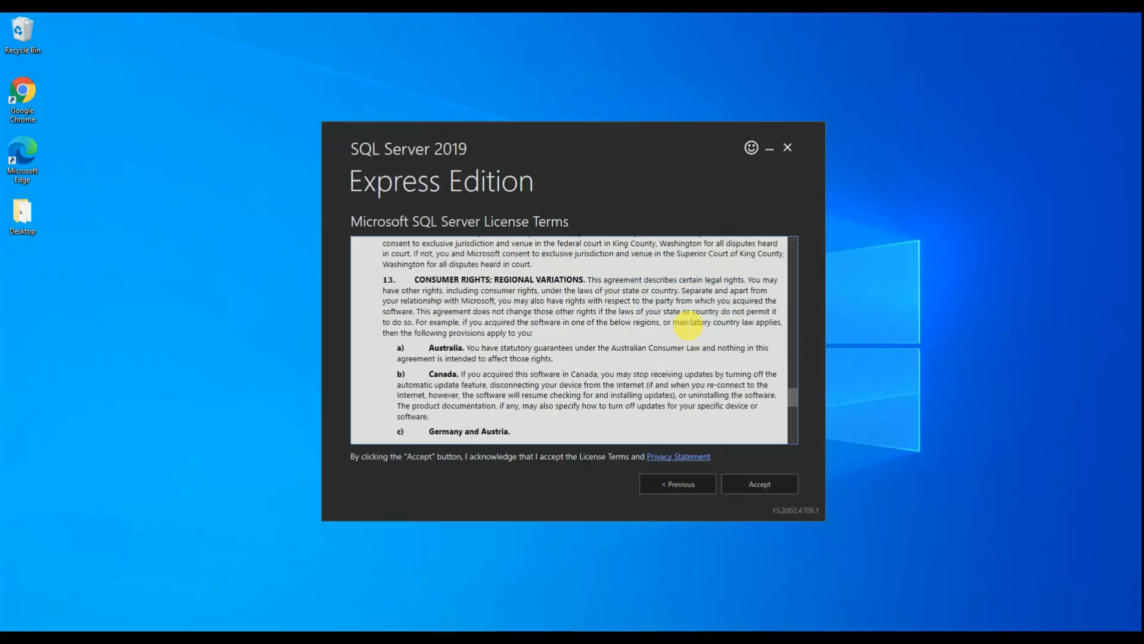
scroll(687, 325, down, 3)
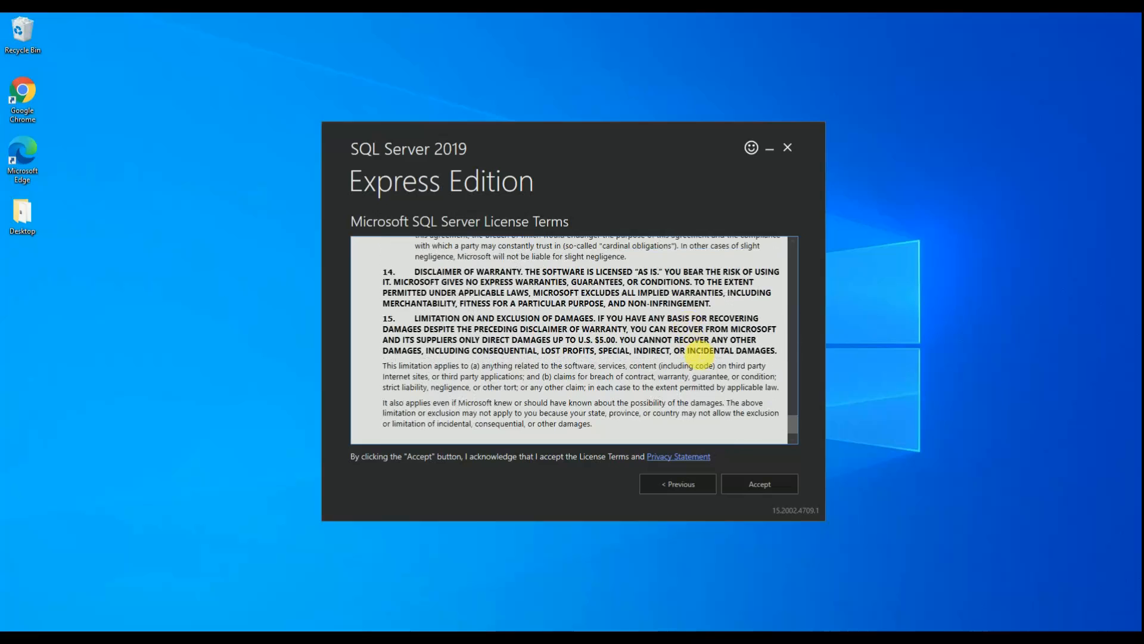
click(752, 482)
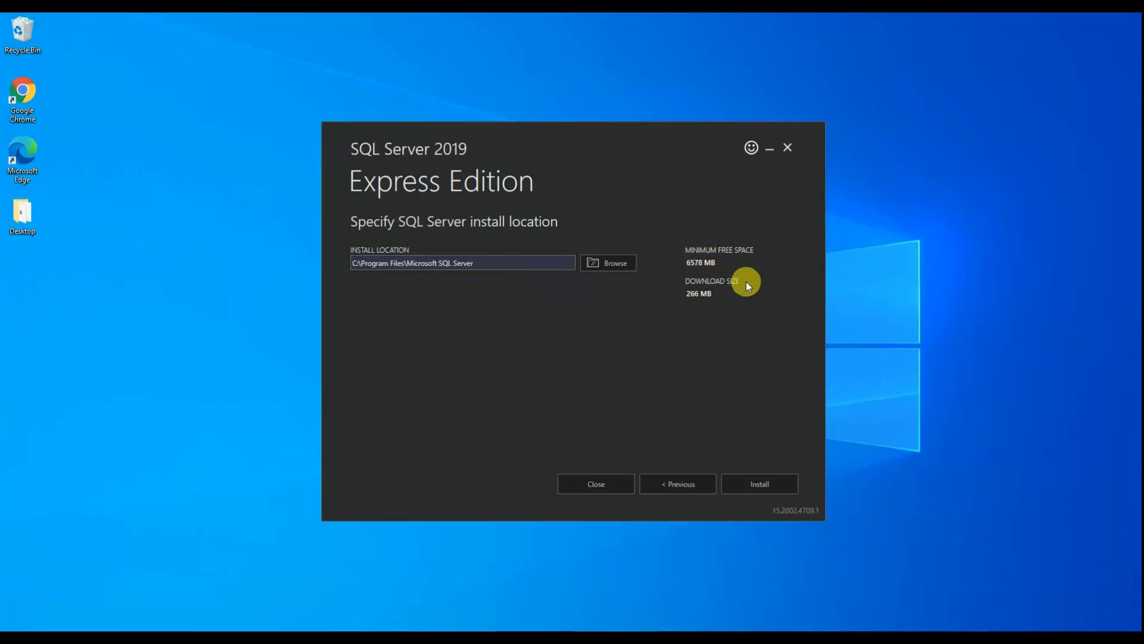
click(752, 480)
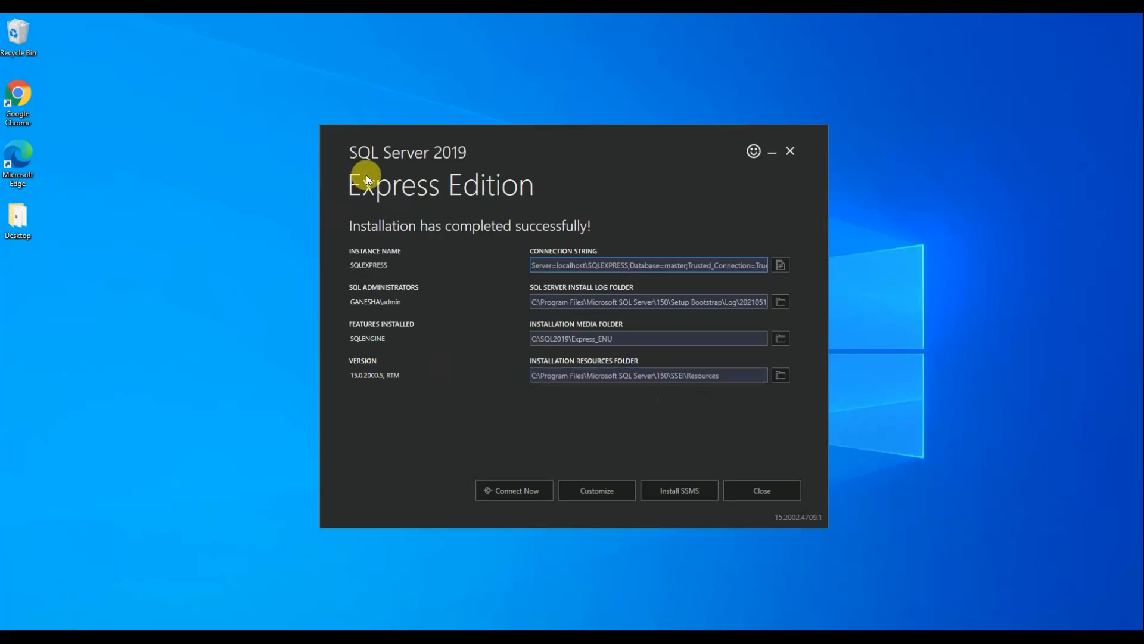
Step: Capture the whole installation summary window with the Snipping Tool and minimize the captured snip
click(14, 637)
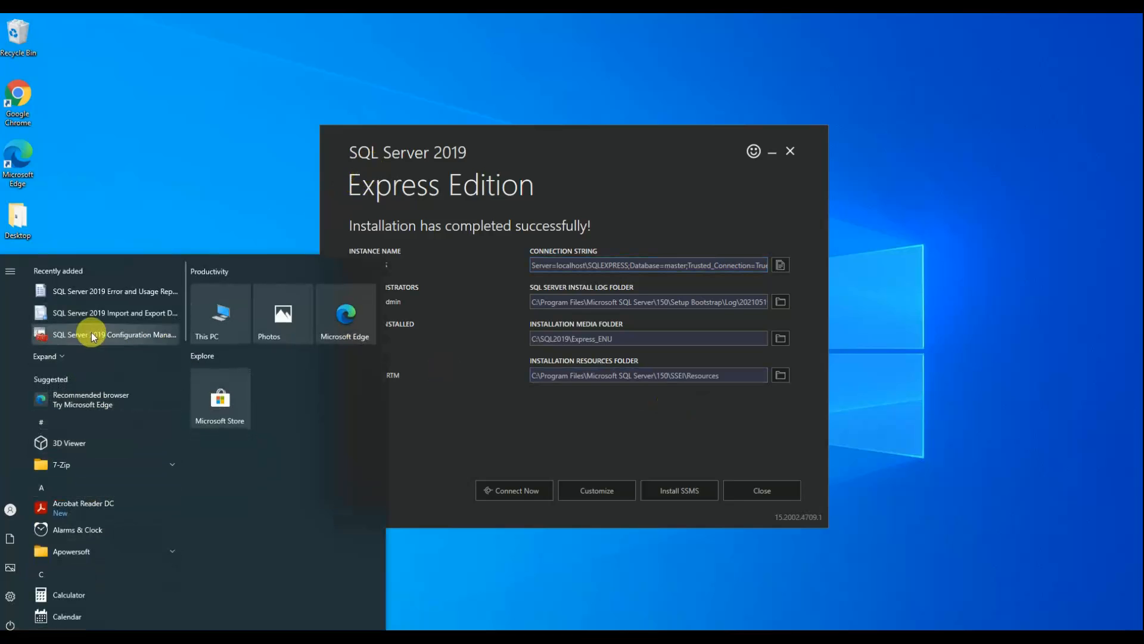
text(s)
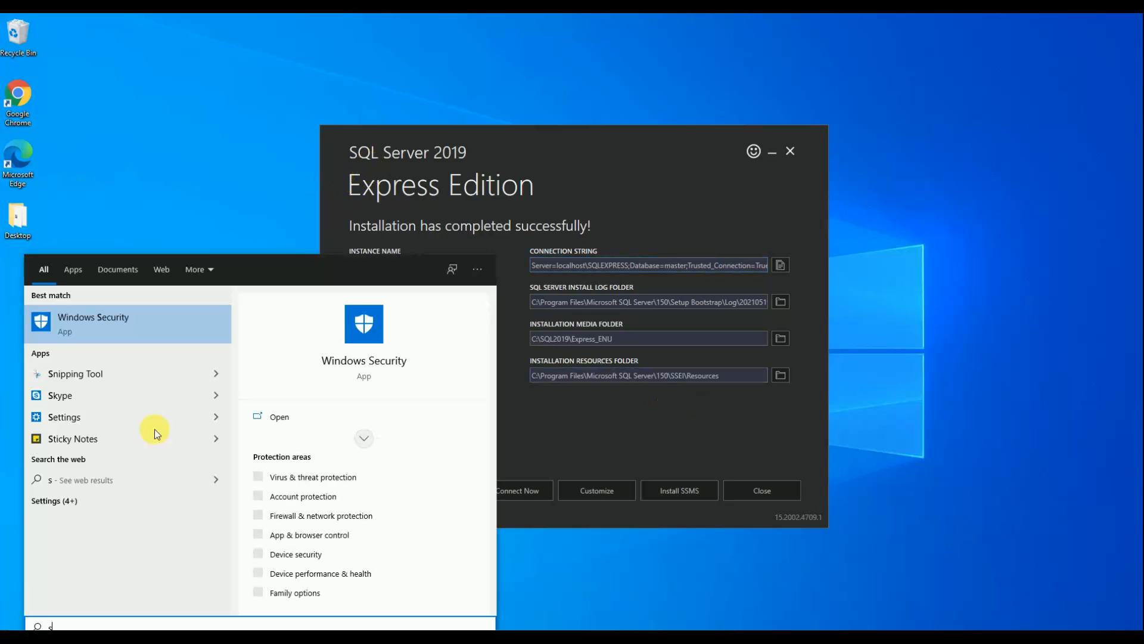
text(n)
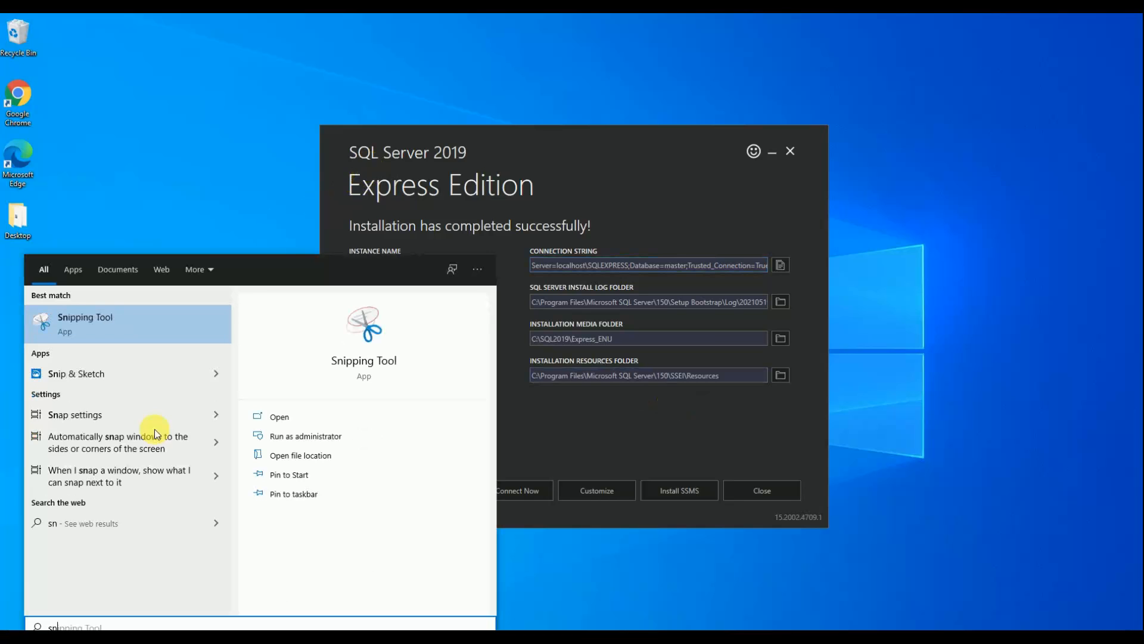
click(110, 319)
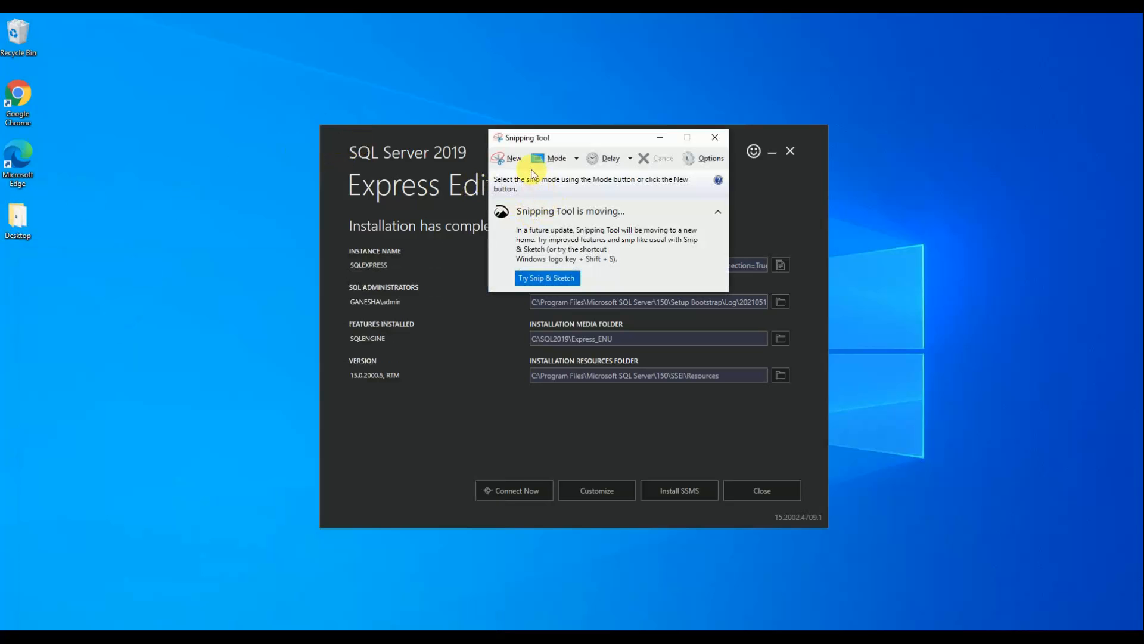
click(495, 158)
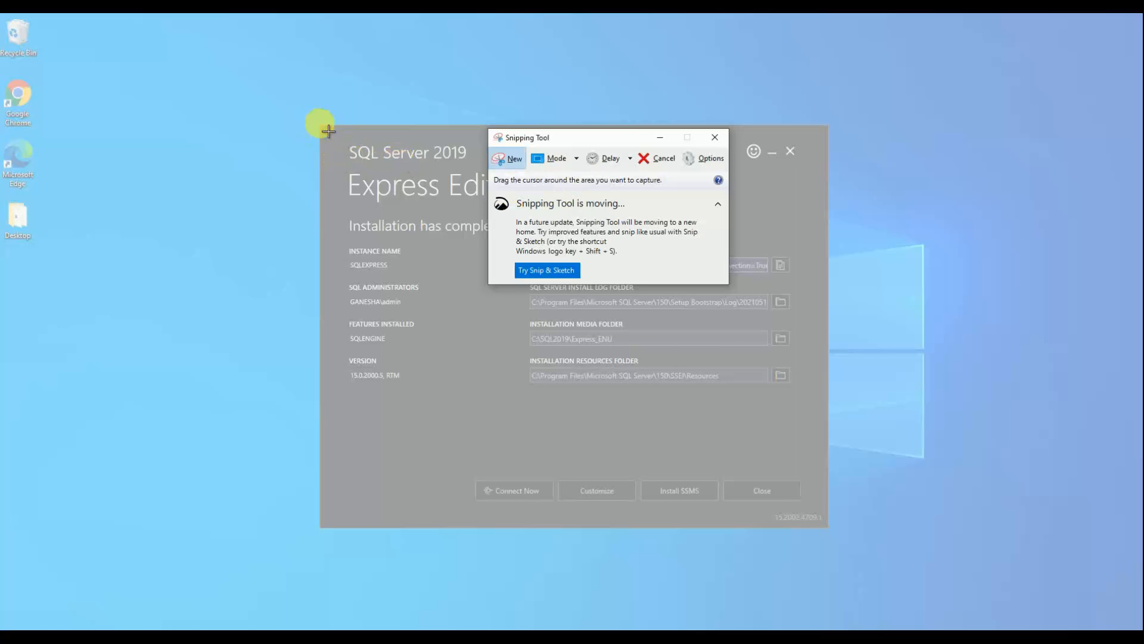
drag(320, 124, 828, 526)
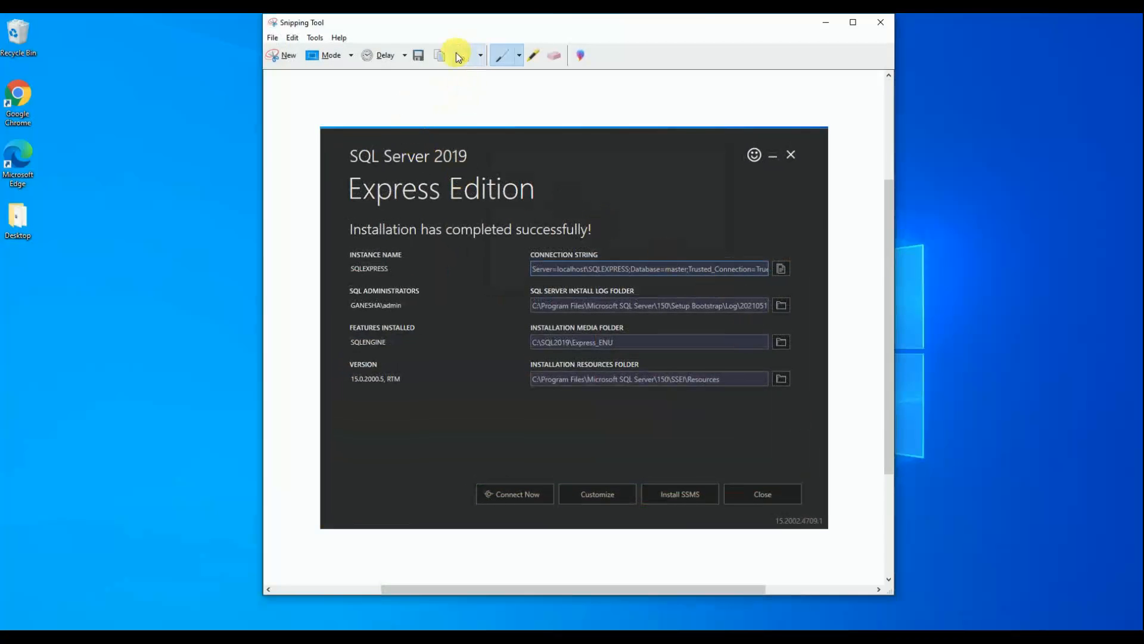
click(832, 24)
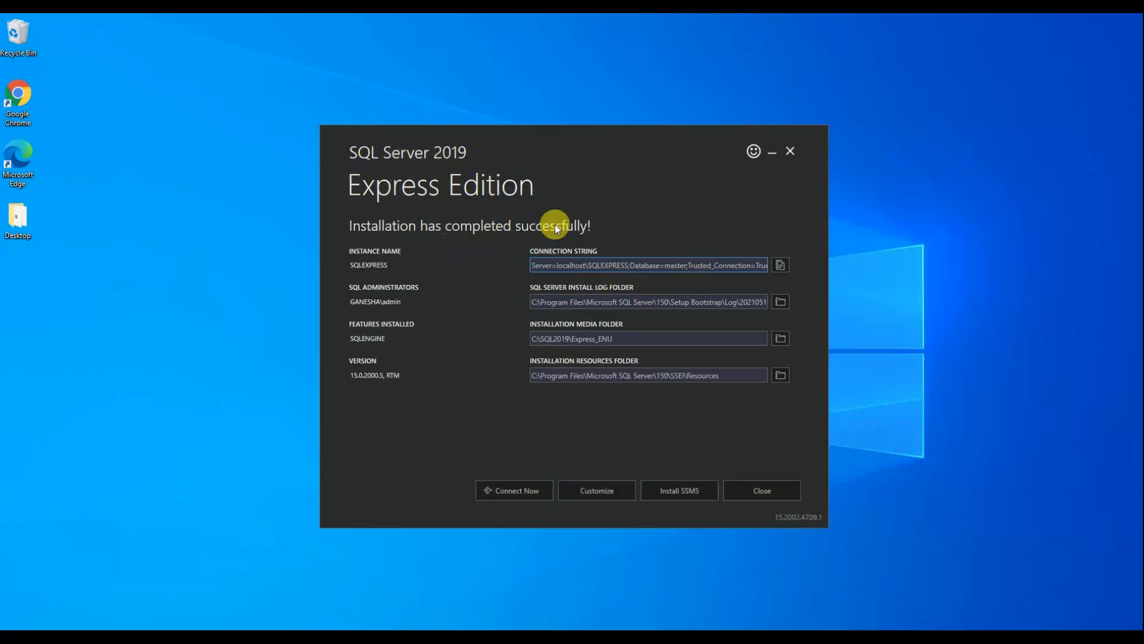
Step: Open the SSMS download page from the installer in Google Chrome and download SQL Server Management Studio 18.9.1
click(686, 493)
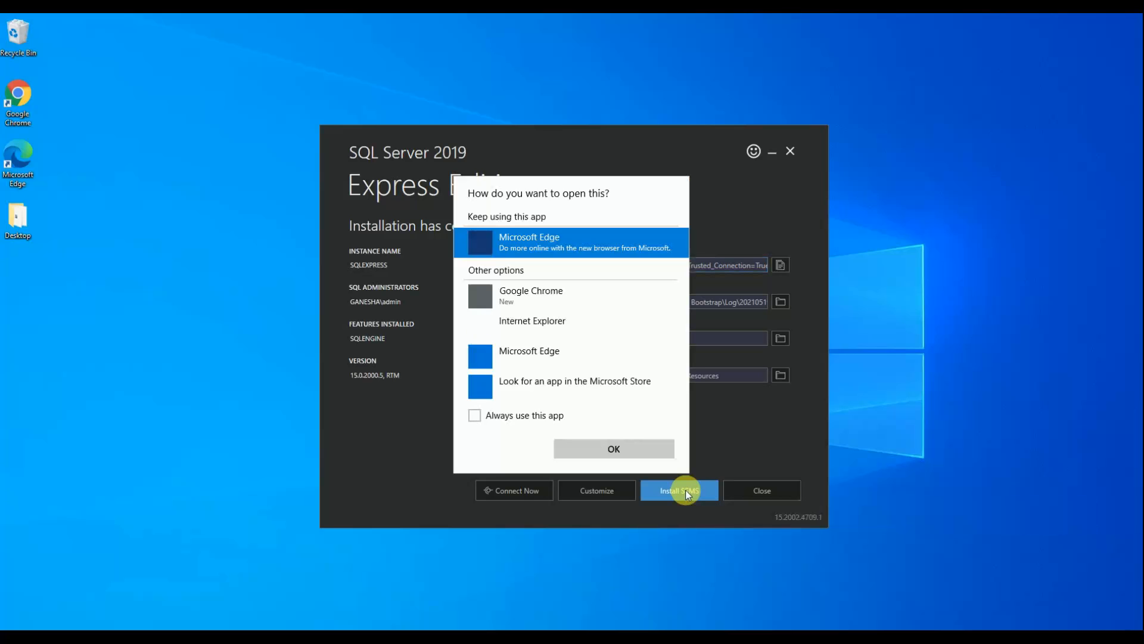
double_click(546, 296)
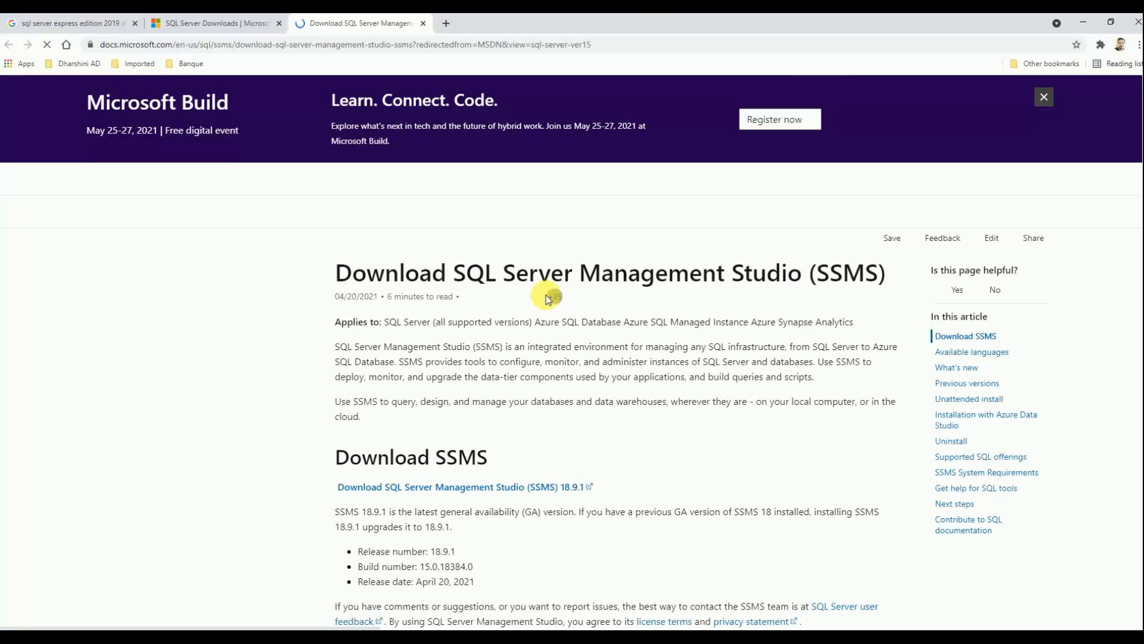
scroll(563, 439, down, 7)
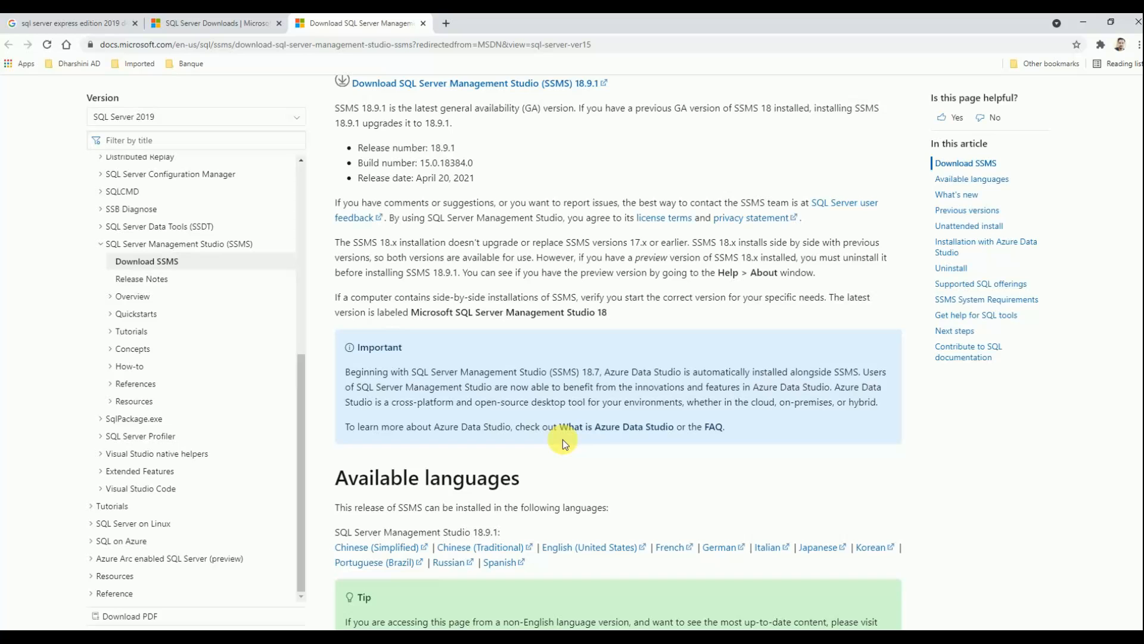
scroll(563, 438, up, 3)
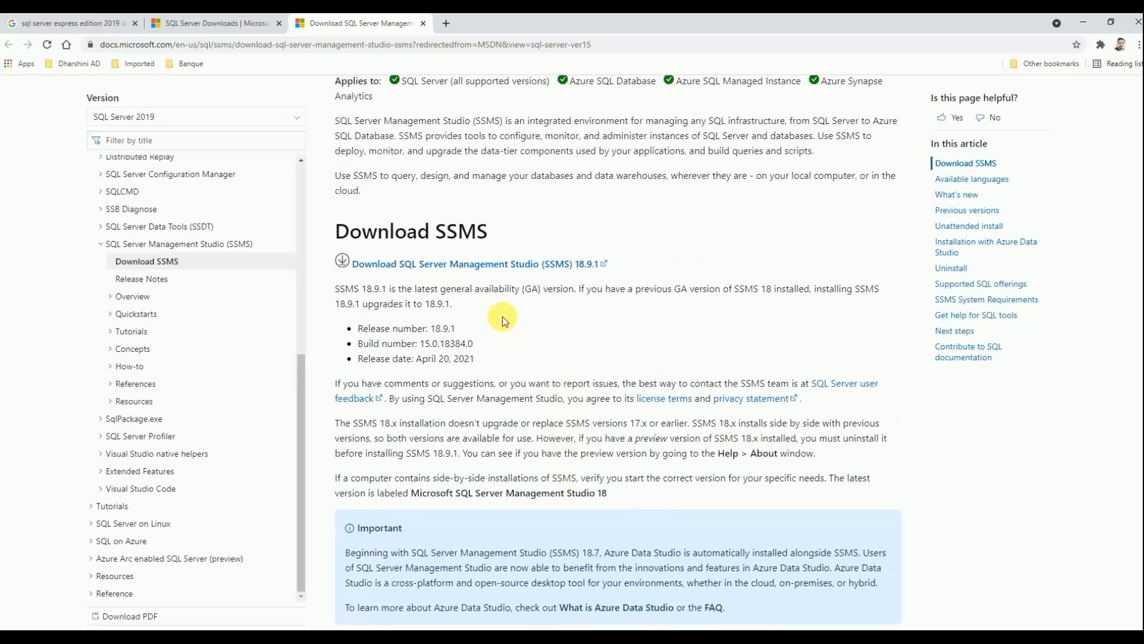
click(514, 270)
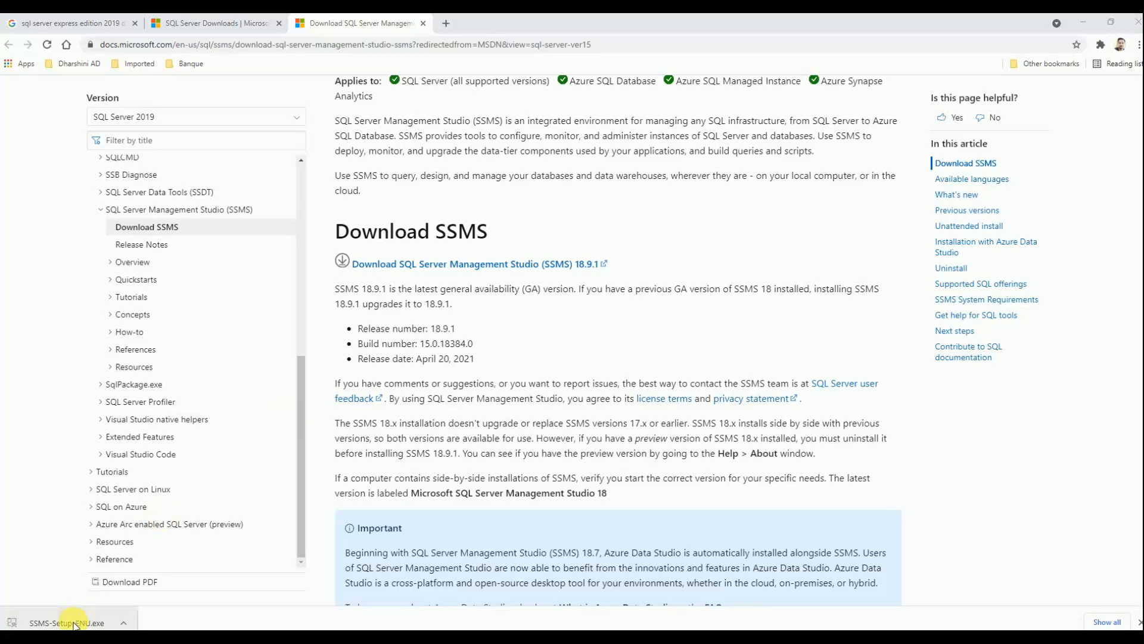
Step: Run SSMS-Setup-ENU.exe to install SQL Server Management Studio in the default location, and restart the computer to complete setup
click(74, 623)
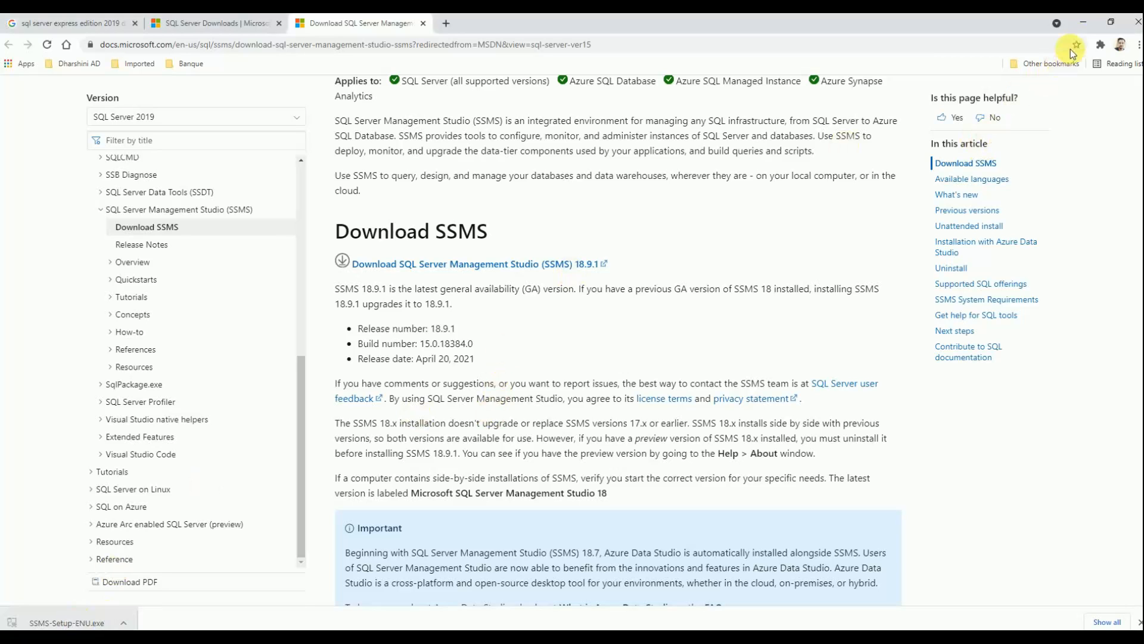
click(1085, 24)
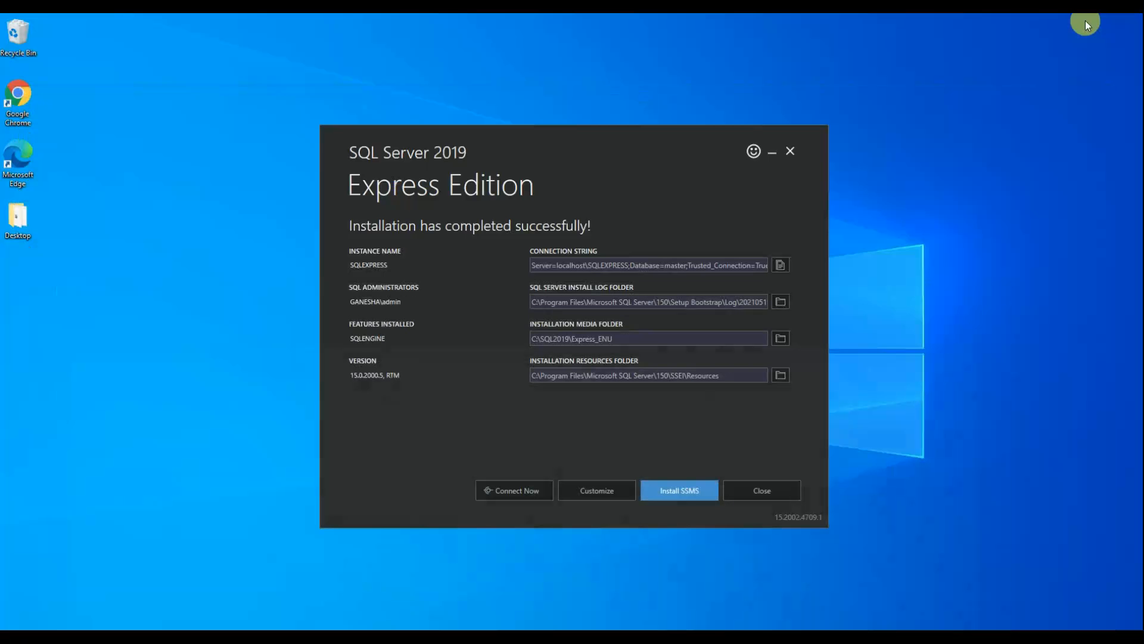
click(776, 154)
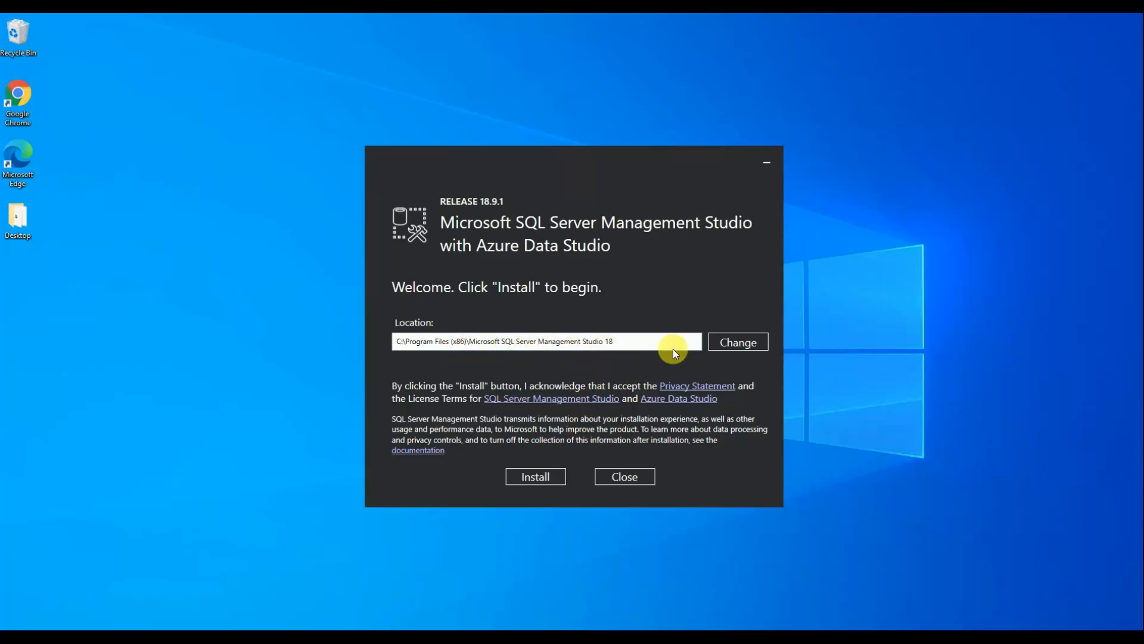
click(552, 477)
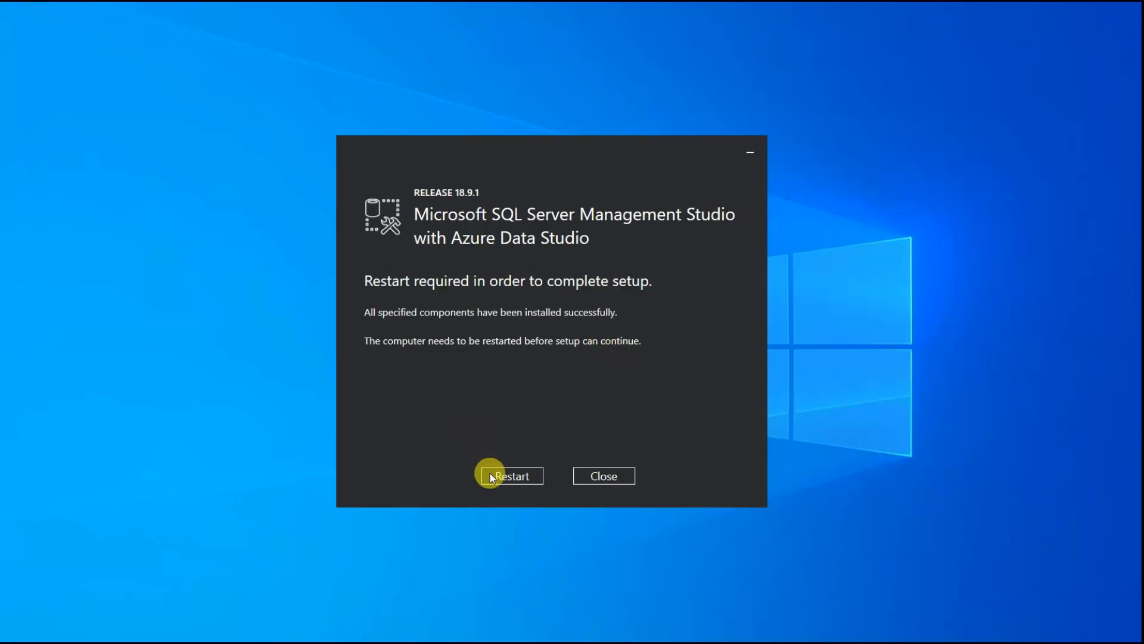
click(511, 476)
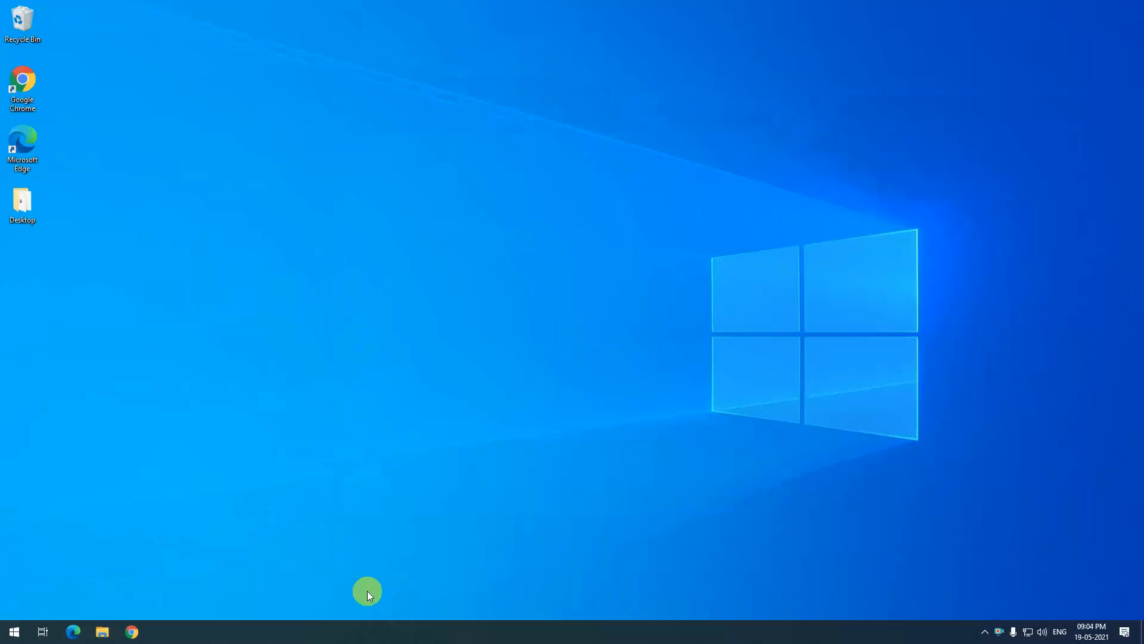
Step: Launch Microsoft SQL Server Management Studio 18 from the Microsoft SQL Server Tools 18 program group
key(super)
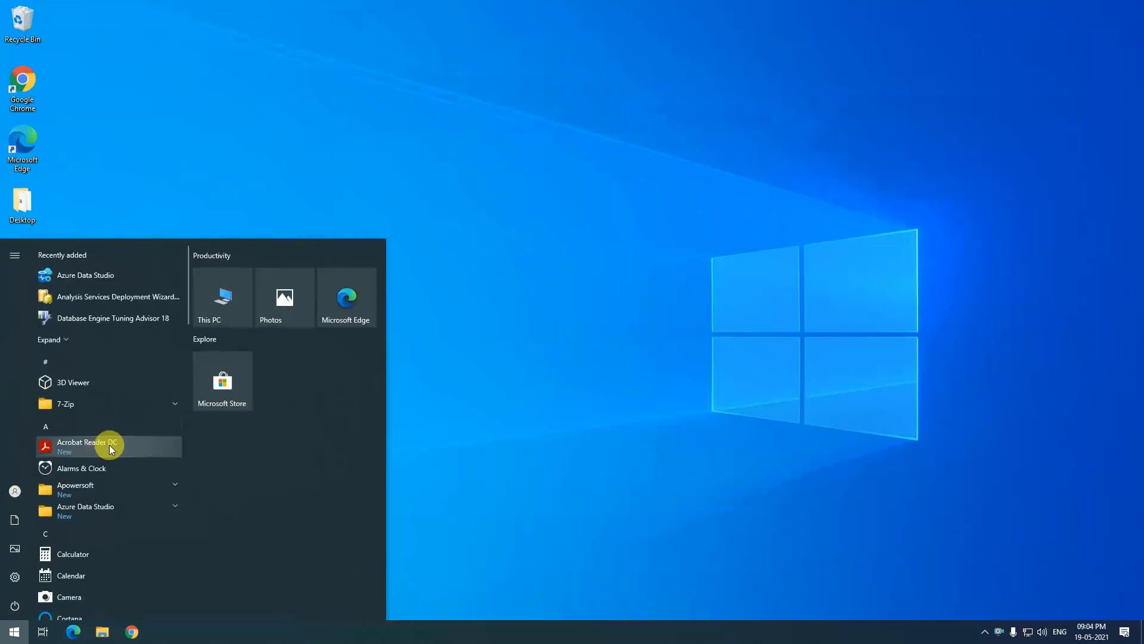
scroll(109, 445, down, 12)
scroll(109, 445, down, 4)
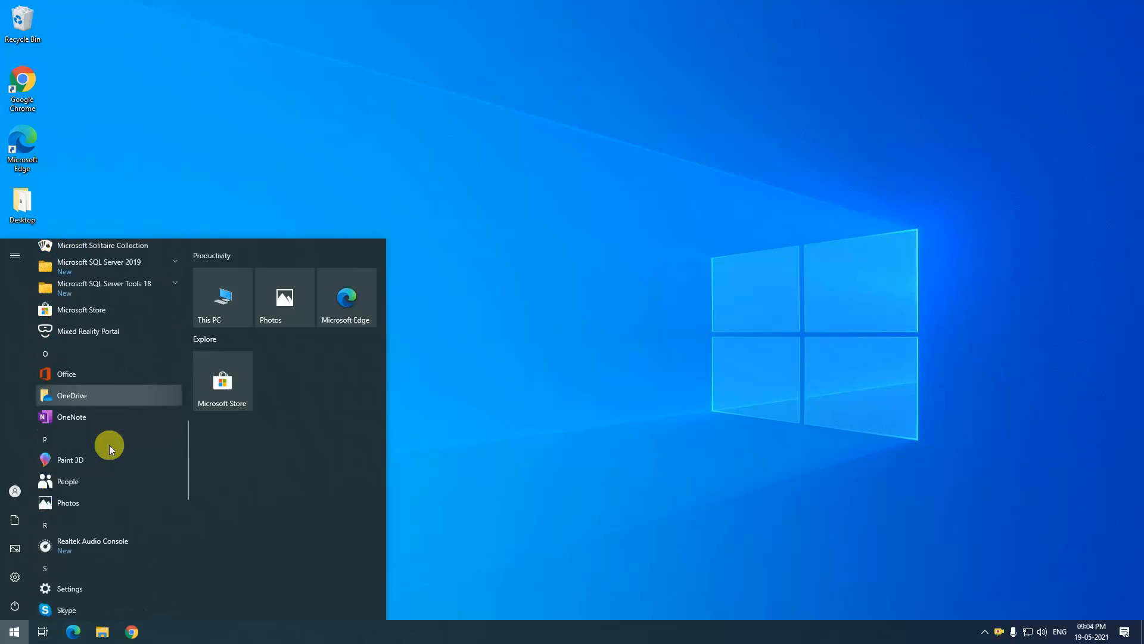
scroll(109, 444, up, 9)
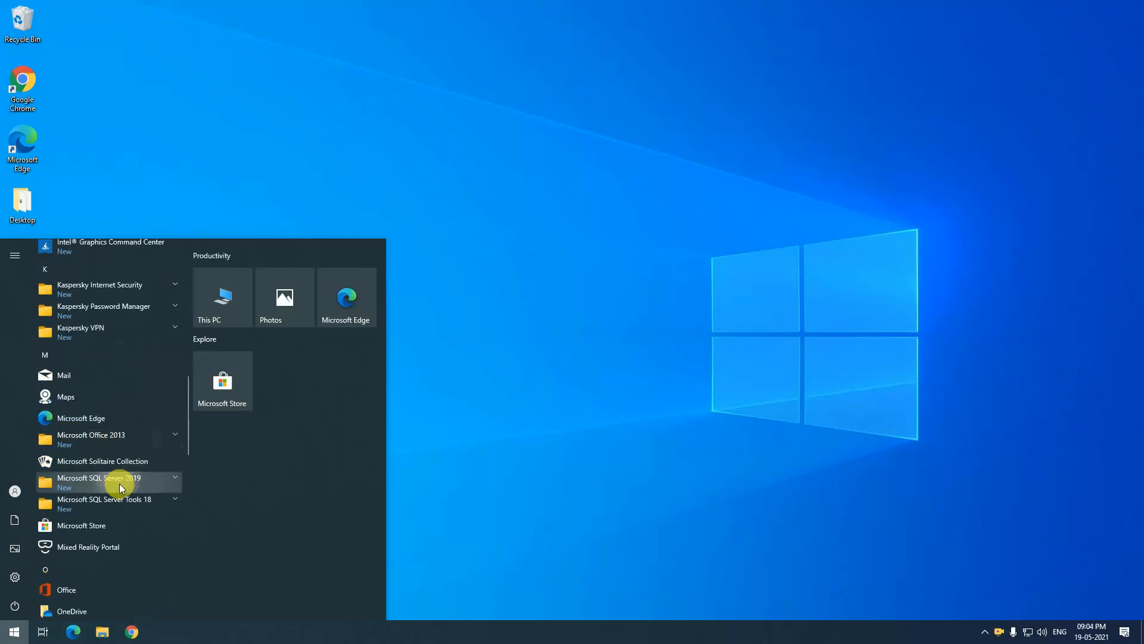
click(144, 506)
scroll(146, 507, down, 1)
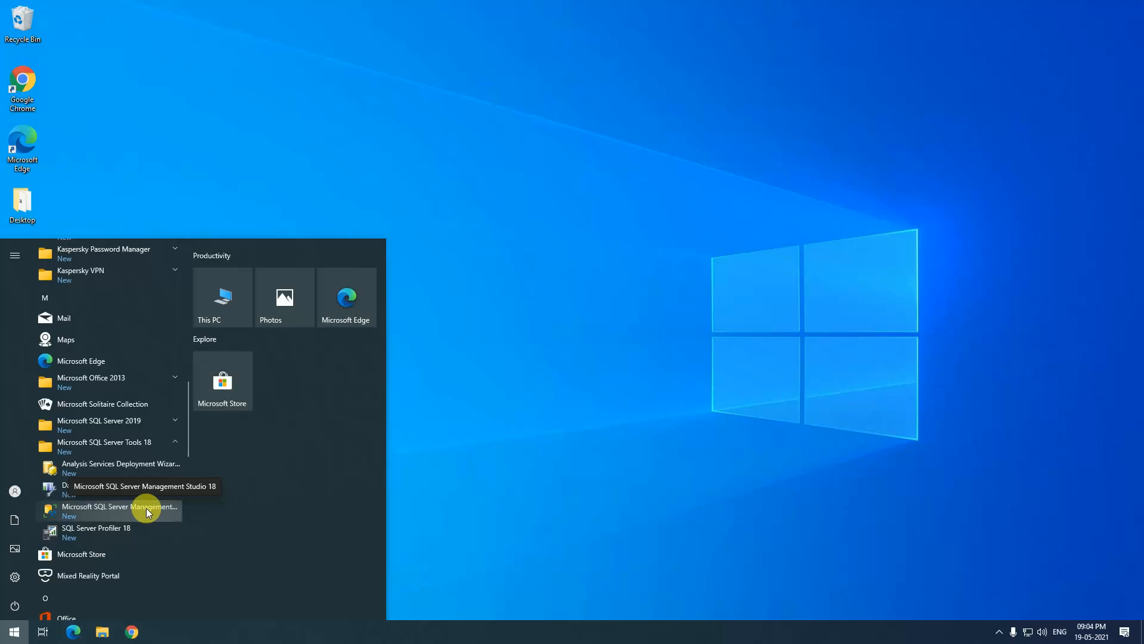
click(146, 508)
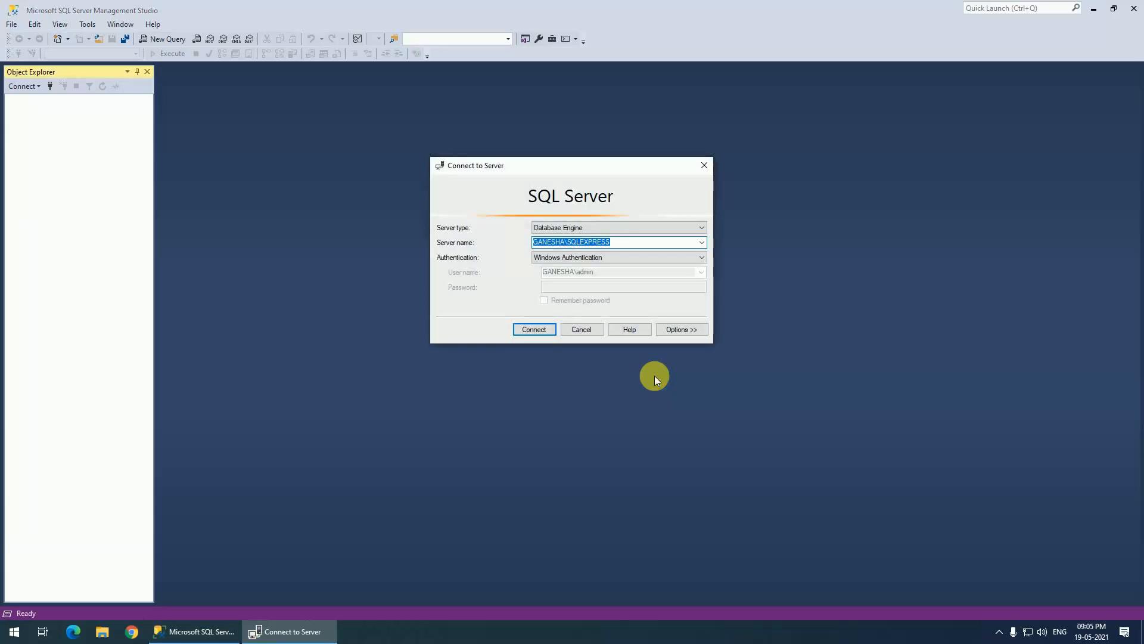
Step: Connect to the SQLEXPRESS Database Engine instance using Windows Authentication, and expand its Databases folder in Object Explorer
click(641, 246)
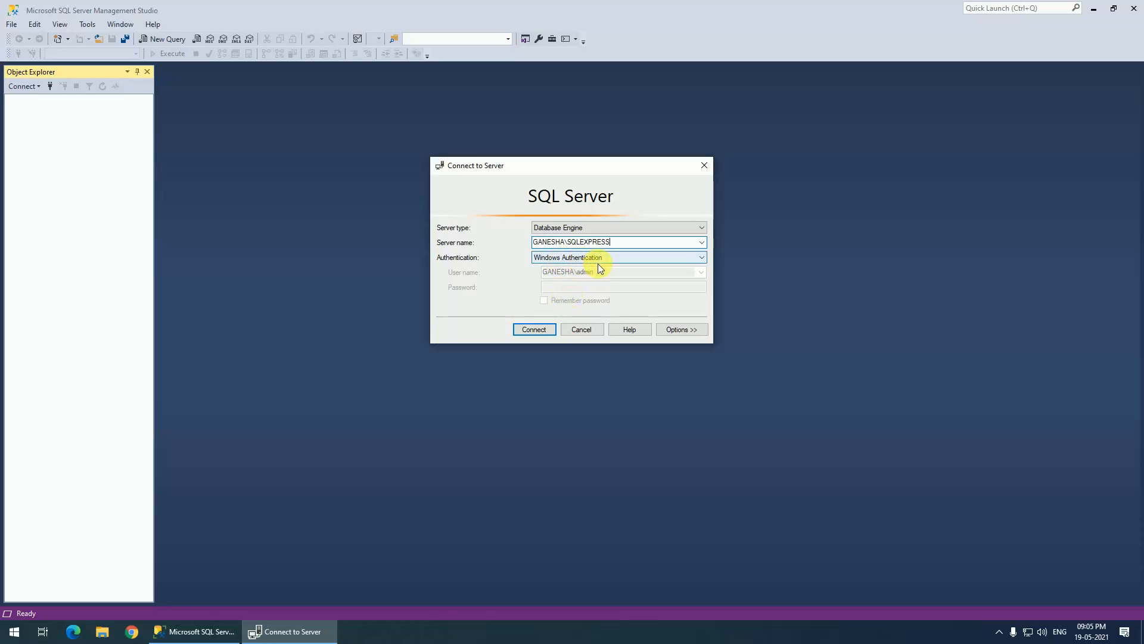
click(541, 330)
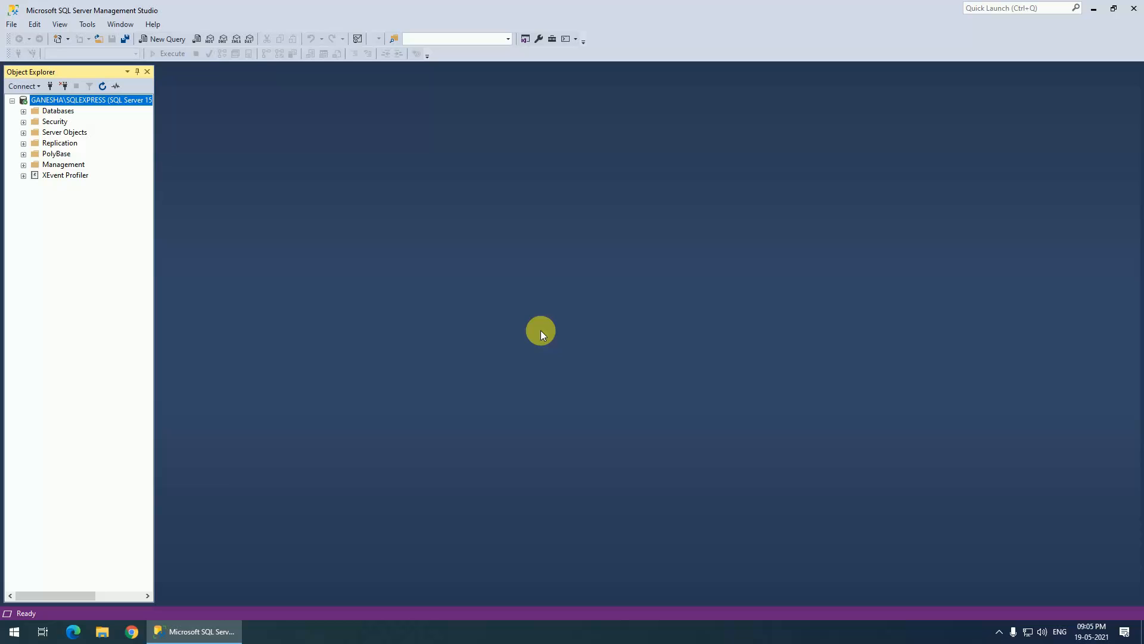
click(23, 112)
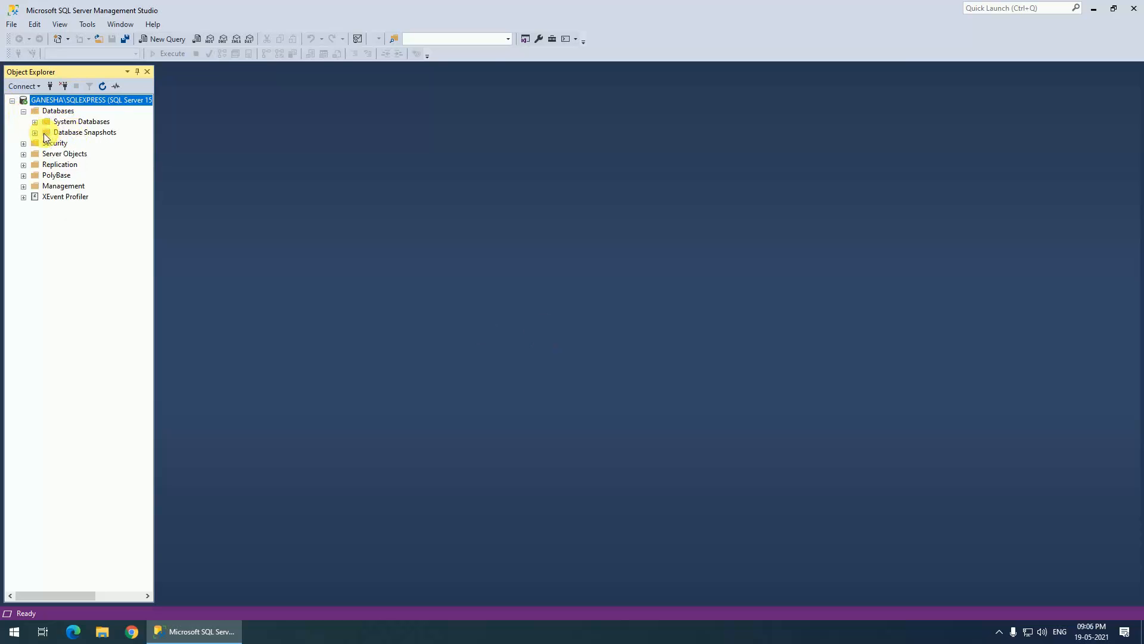